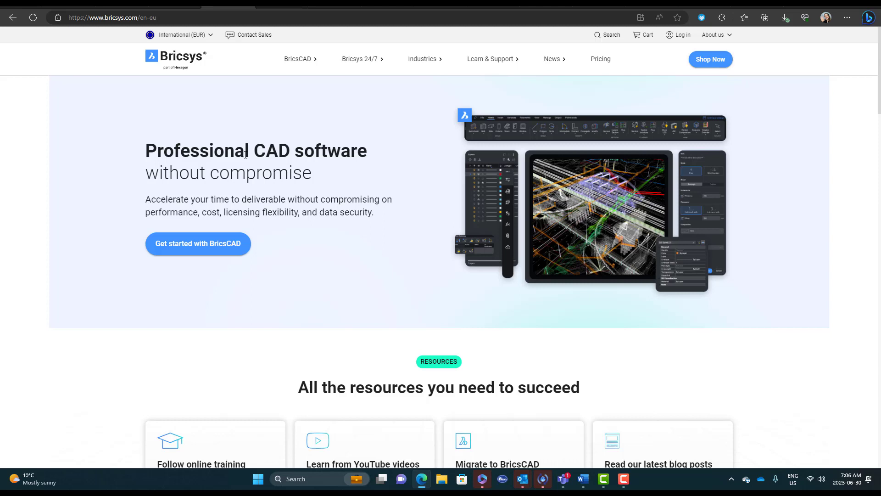
Step: Go to the BricsCAD download page and start registering for the 30-day trial download
left_click(208, 242)
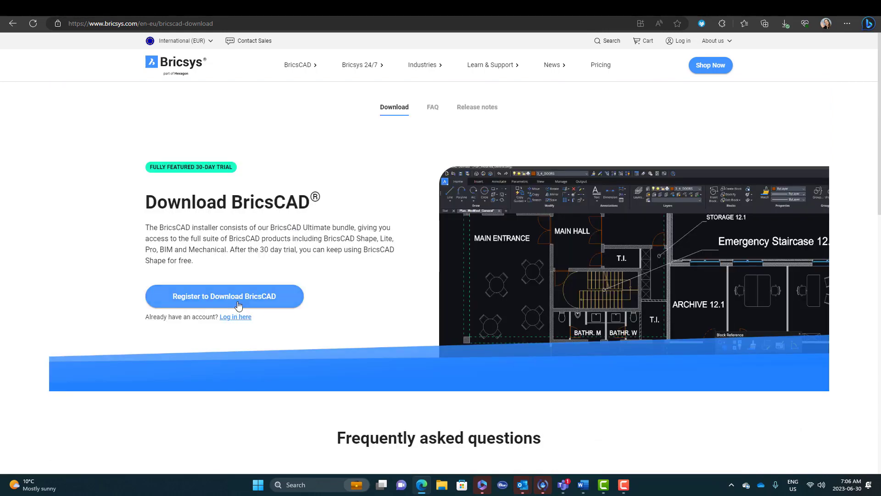
left_click(238, 306)
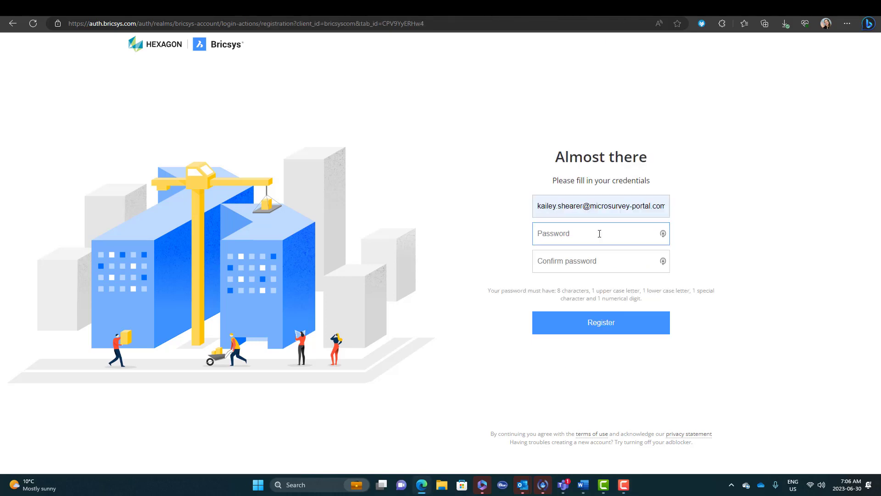
Step: Enter and confirm the account password, submit the registration, and decline saving the password
type("***********")
key("Tab")
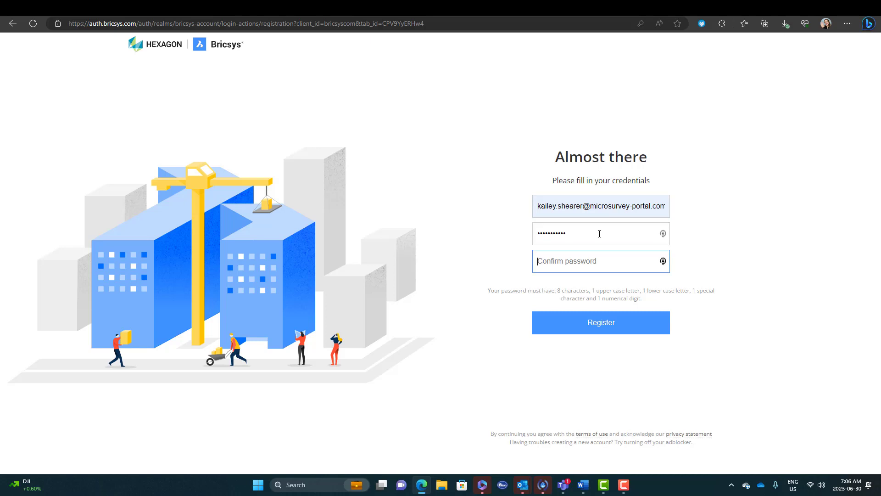
type("***********")
key("Return")
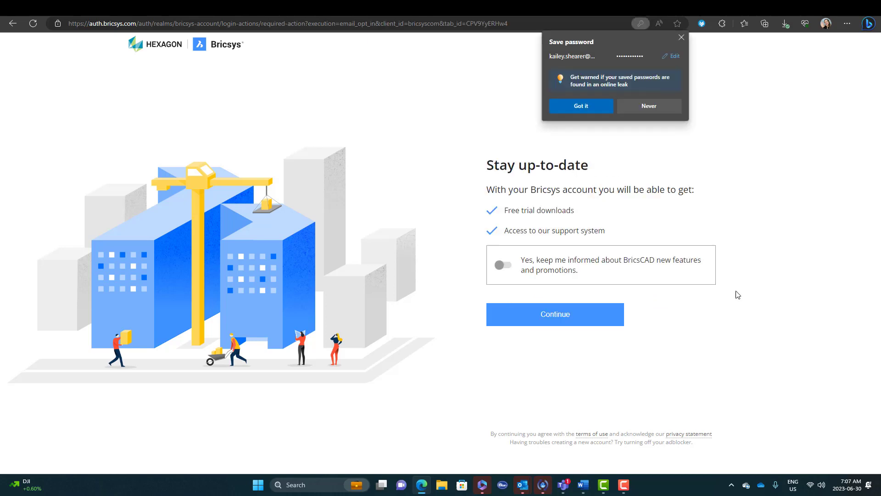
left_click(591, 107)
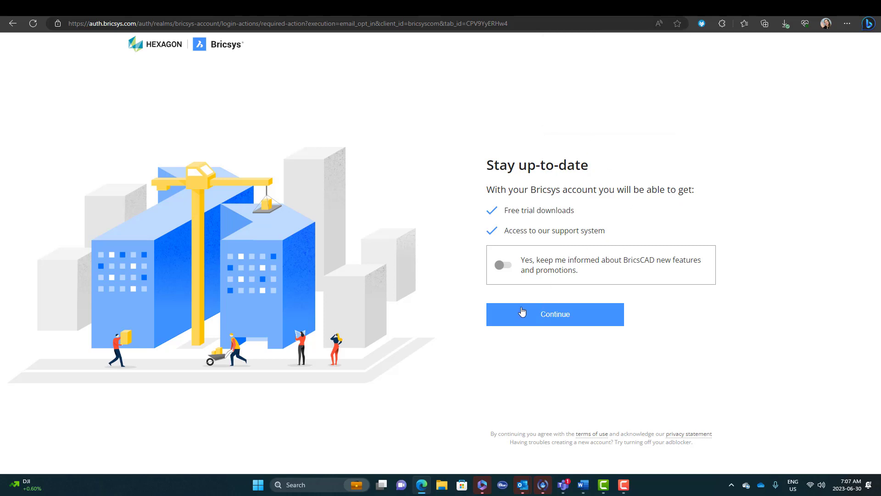
Step: Opt in to BricsCAD update emails and submit the emailed verification code
left_click(504, 265)
left_click(535, 315)
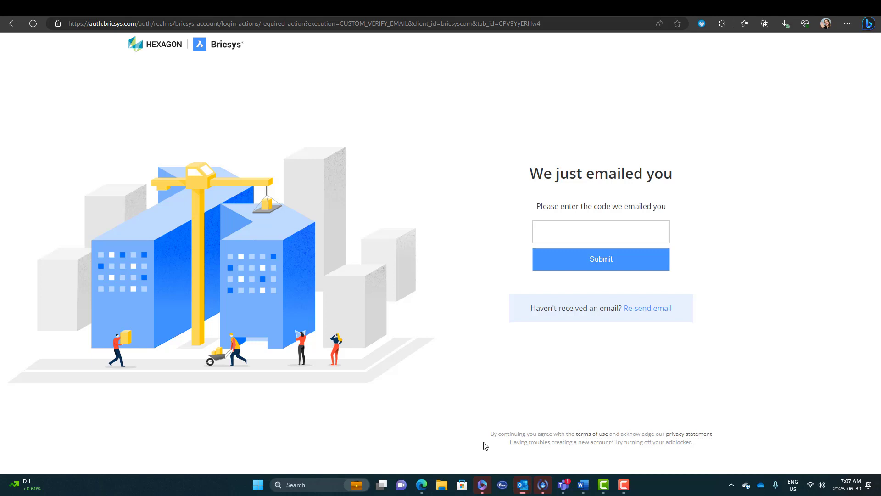
left_click(599, 260)
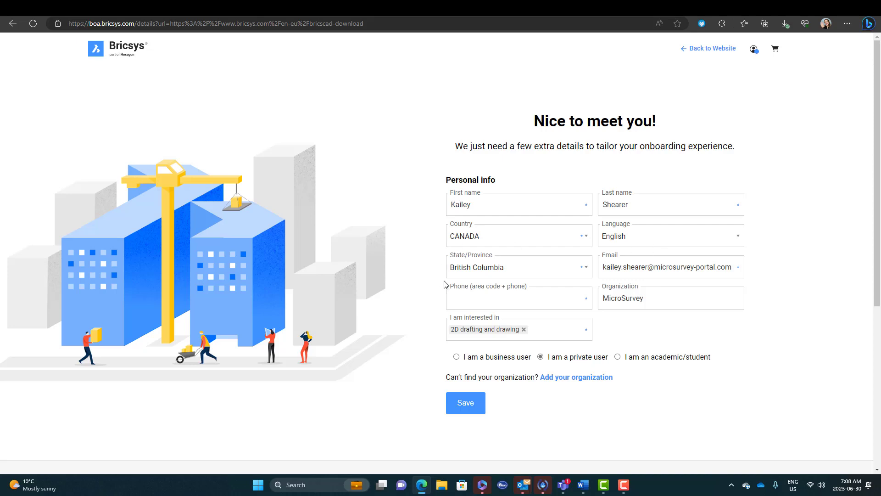
Step: Save the profile details (Canada, British Columbia, English, MicroSurvey, private user)
left_click(473, 409)
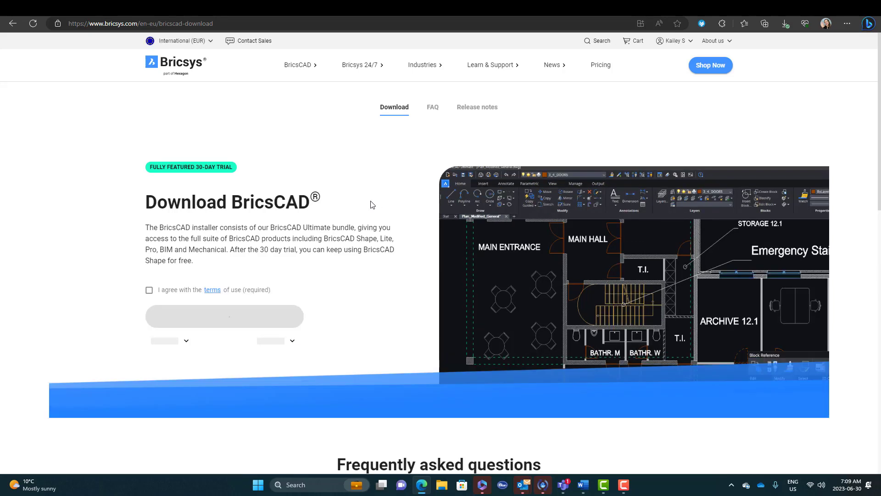
Step: Agree to the terms of use and download the BricsCAD V23.2.06-1 English 64-bit installer
left_click(149, 289)
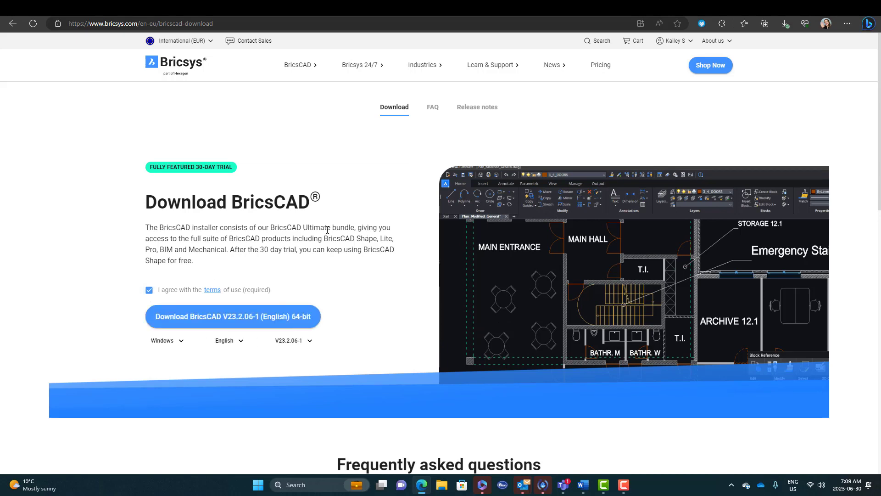
left_click(253, 320)
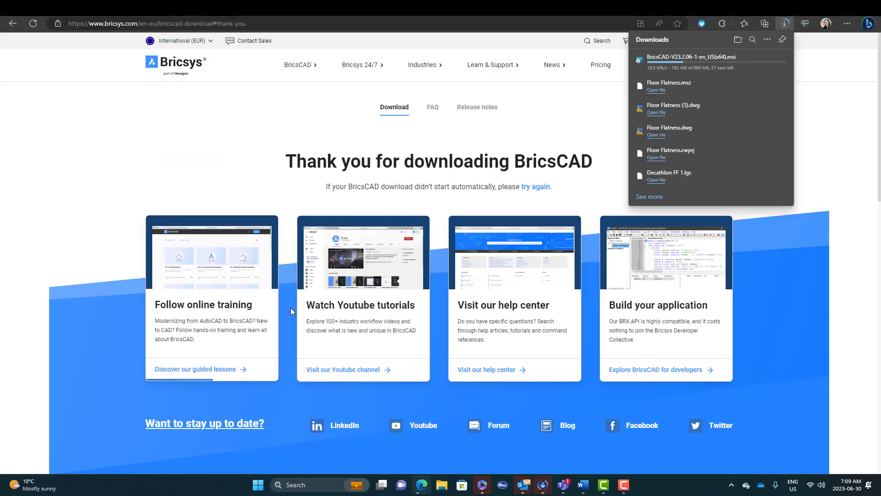
scroll(567, 273, "down", 4)
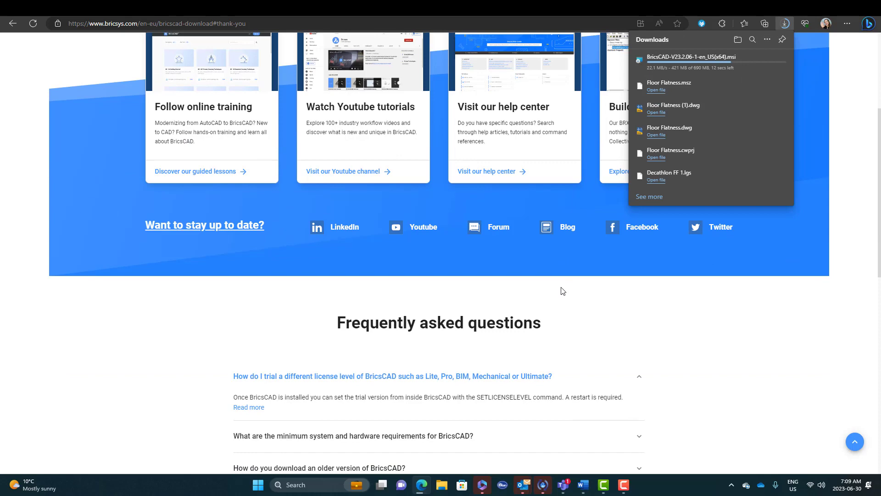
scroll(561, 290, "up", 4)
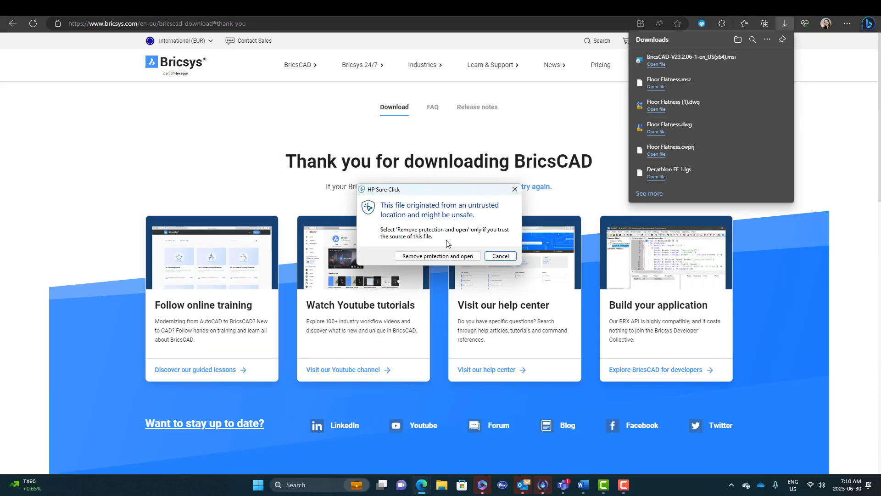
Step: Open the downloaded installer and install BricsCAD V23.2.06, accepting the EULA and default file associations
left_click(445, 256)
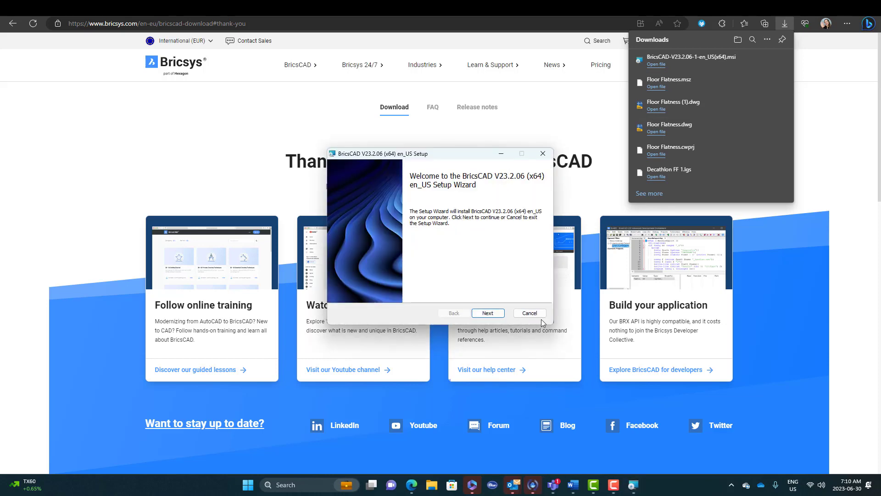
left_click(488, 313)
left_click(342, 291)
left_click(486, 313)
left_click(487, 314)
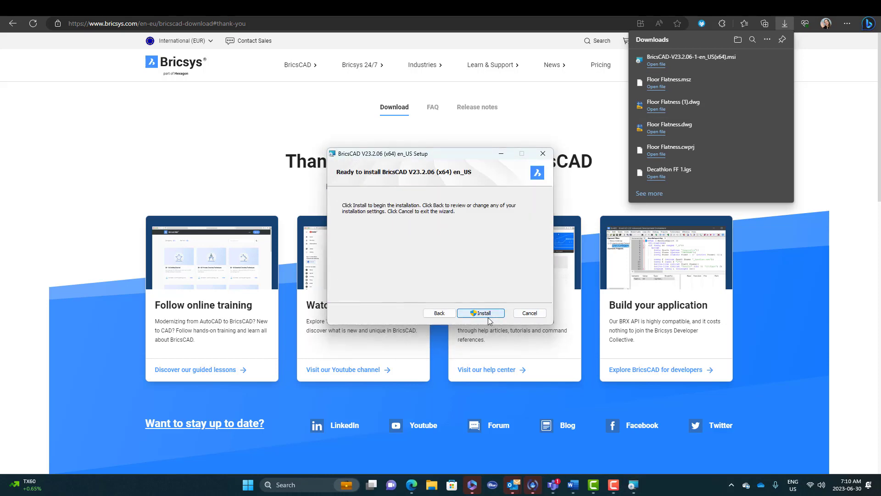
left_click(487, 314)
left_click(488, 314)
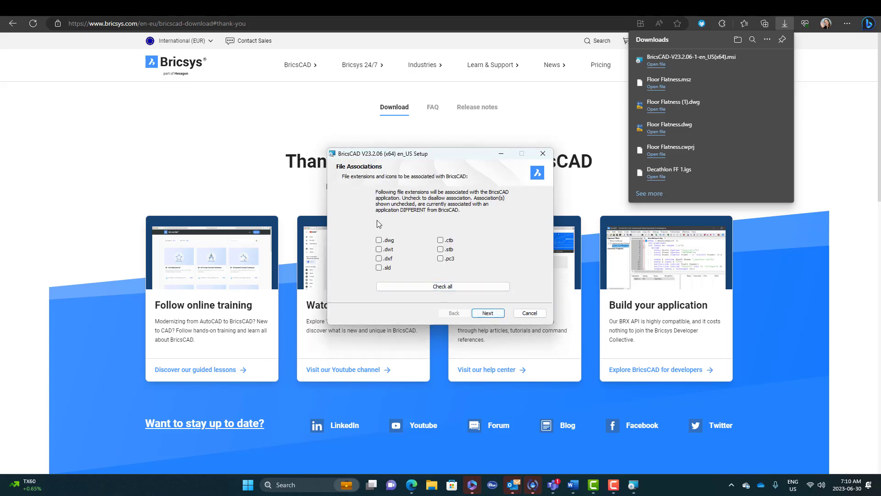
left_click(494, 315)
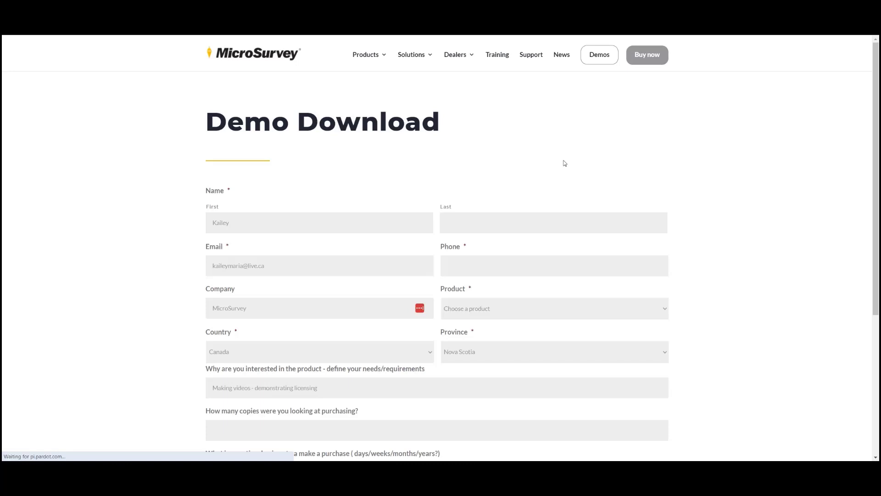
Step: Submit MicroSurvey's demo download form with SurveyTools selected as the product
left_click(573, 317)
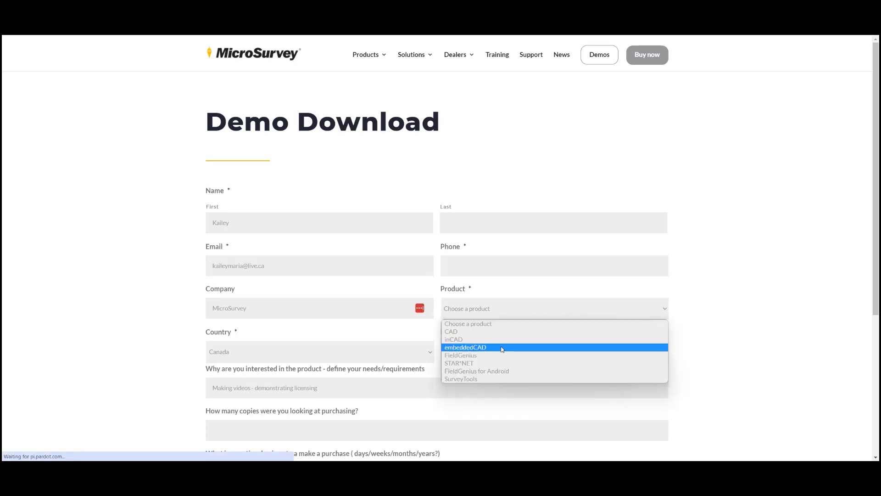
left_click(479, 379)
scroll(553, 301, "down", 5)
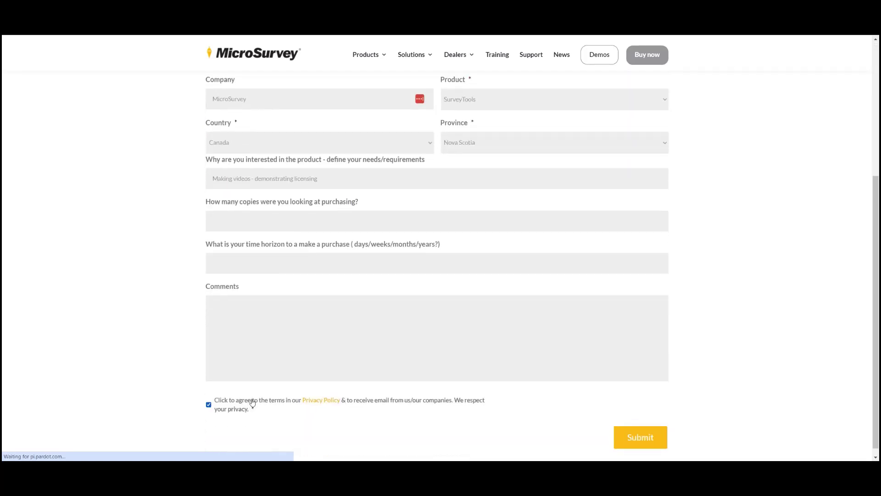
left_click(638, 438)
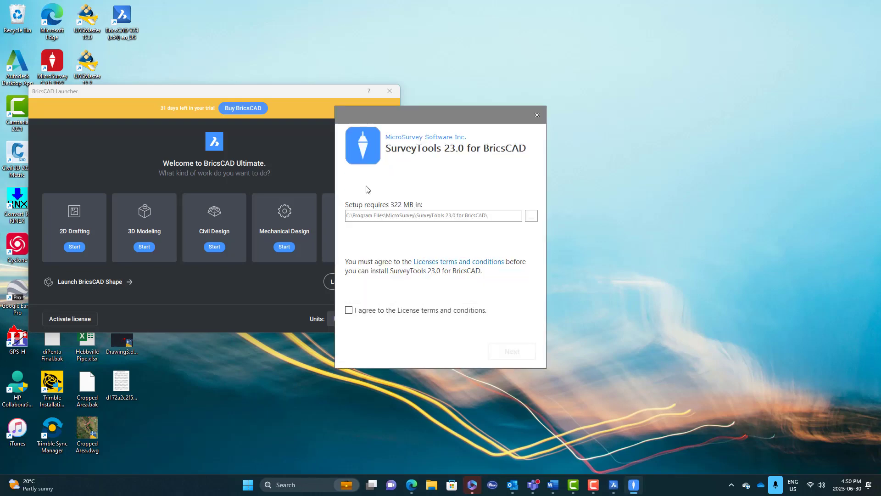
Step: Accept the license terms, install SurveyTools 23.0 for BricsCAD, and run it when finished
left_click(350, 313)
left_click(506, 351)
left_click(507, 351)
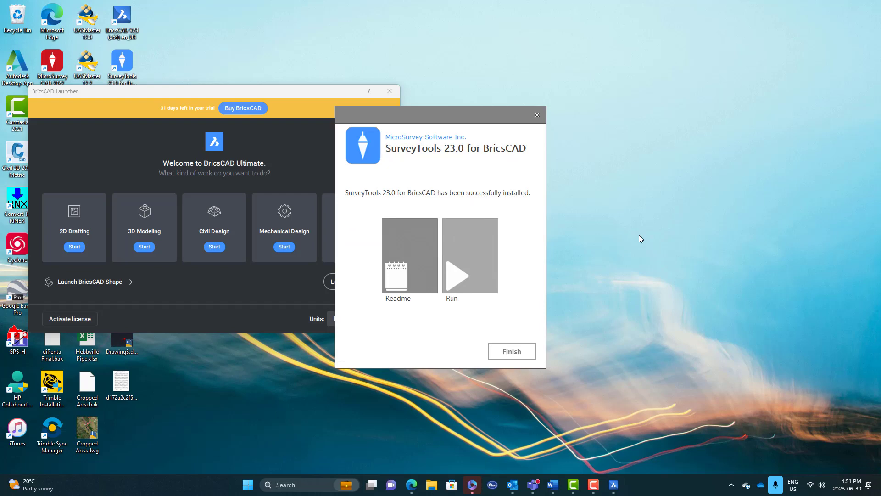
left_click(473, 259)
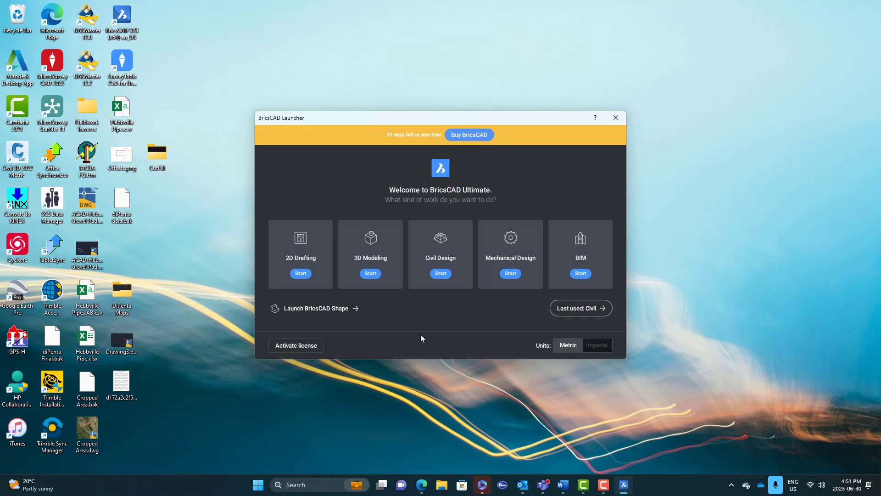
Step: Launch BricsCAD using the last-used Civil workspace from the Launcher
left_click(581, 308)
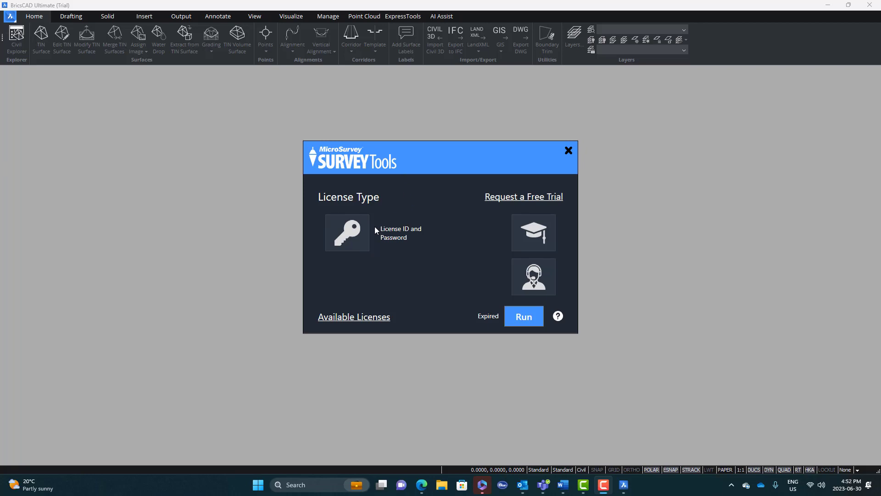
Step: Pick 'License ID and Password' as the SurveyTools license type
left_click(359, 236)
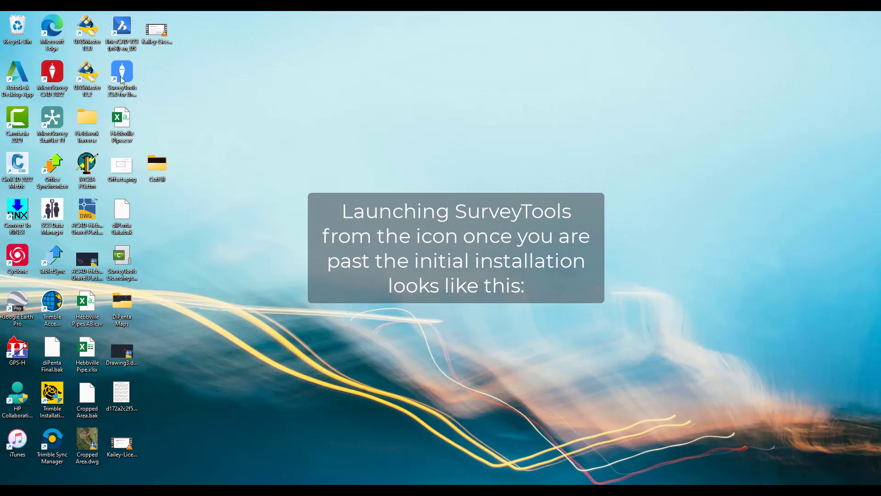
Step: Relaunch SurveyTools from its desktop shortcut and start the Civil Design workspace
double_click(122, 76)
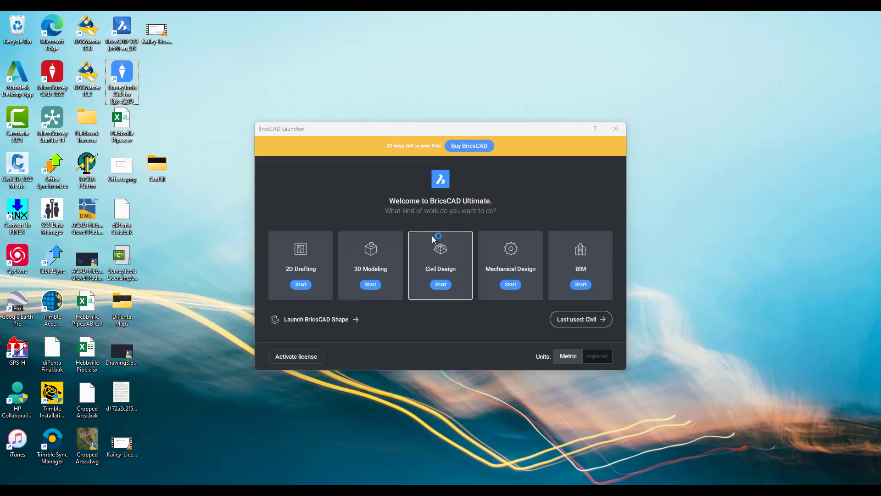
left_click(442, 284)
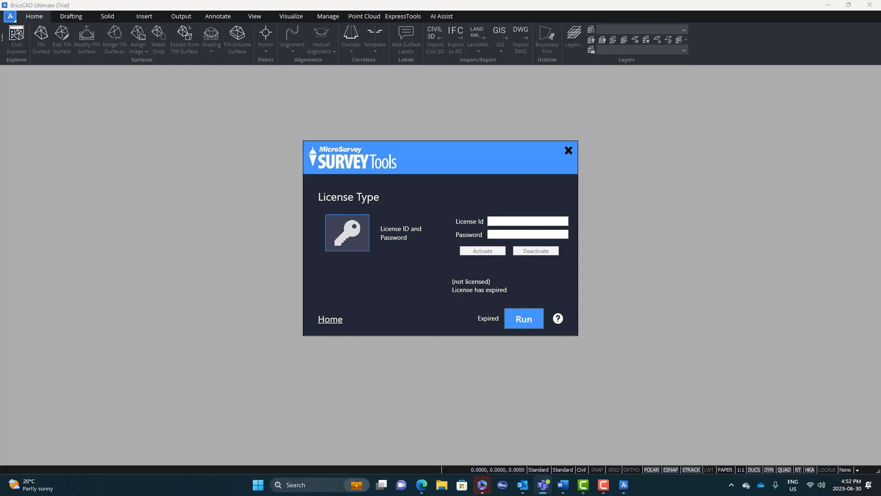
Step: Paste the SurveyTools license ID and password into the activation fields
right_click(505, 221)
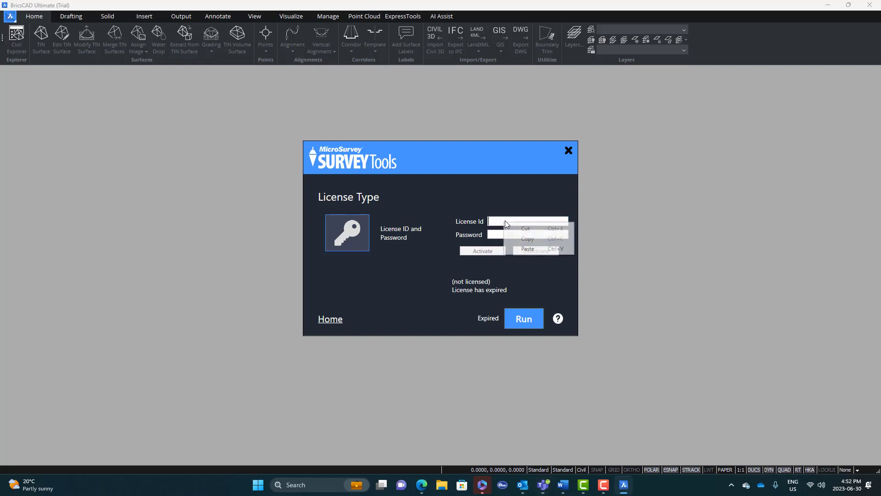
left_click(528, 248)
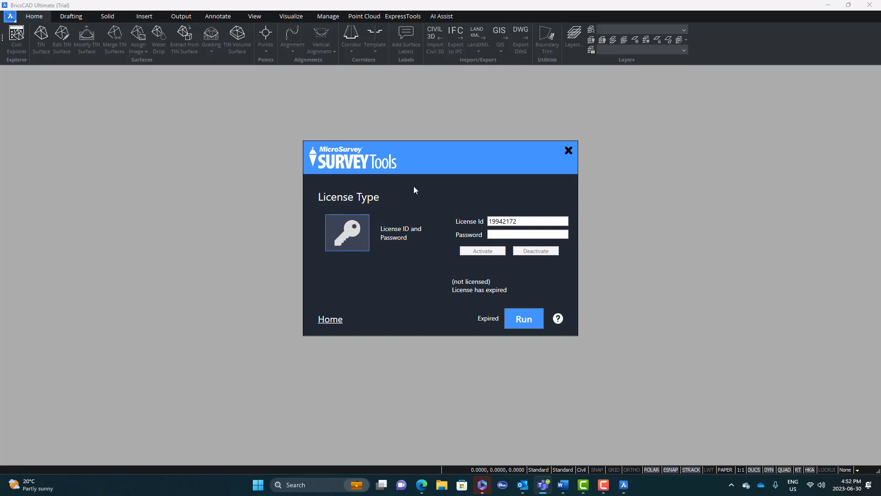
right_click(508, 234)
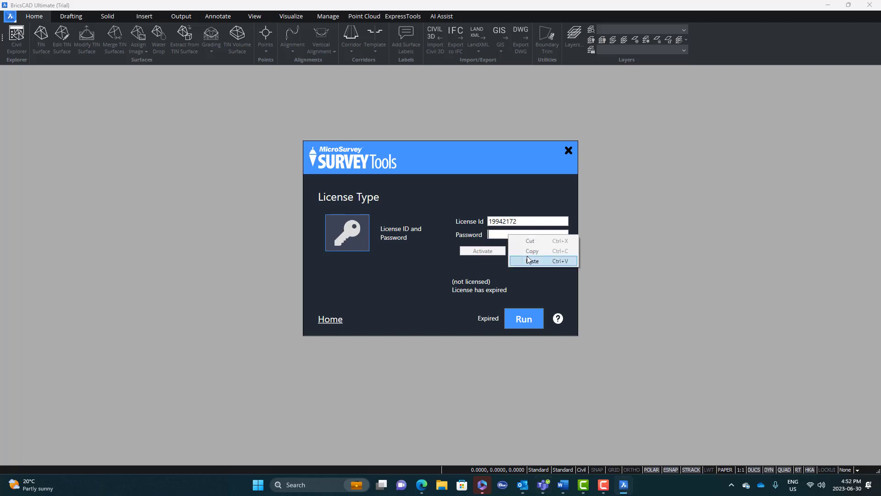
left_click(530, 261)
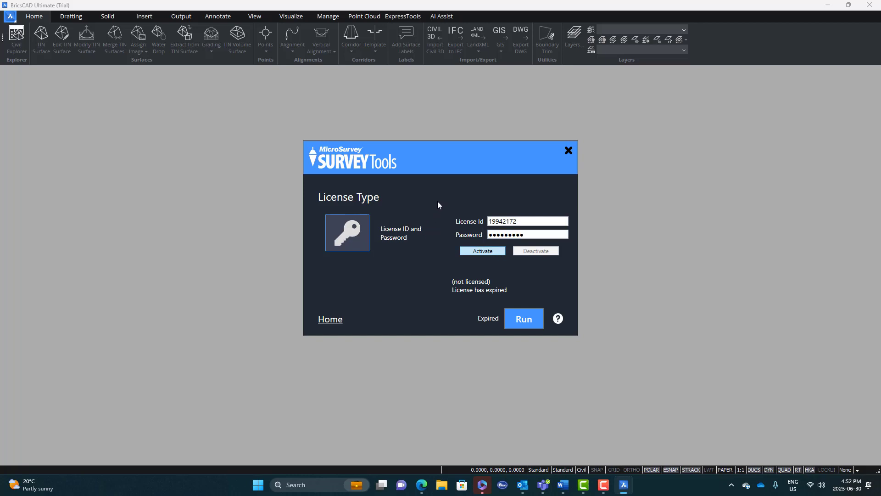
Step: Activate the one-year license, run SurveyTools, and agree to join the analytics program
left_click(483, 251)
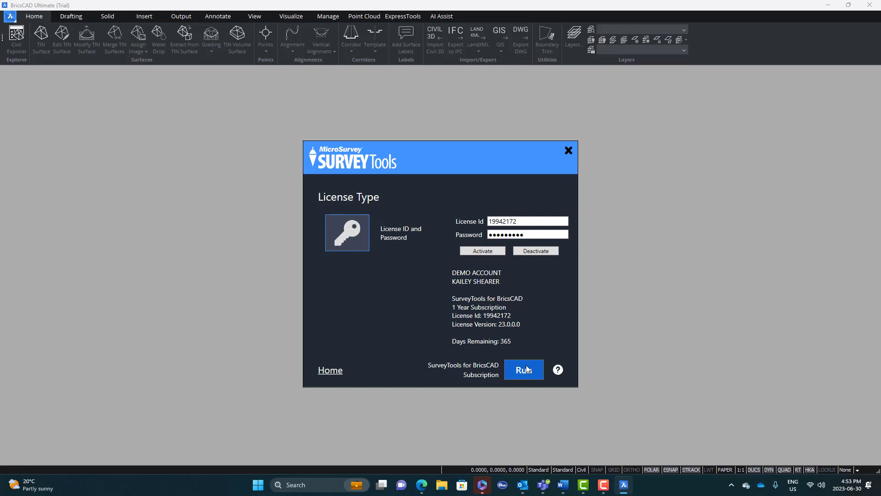
left_click(525, 370)
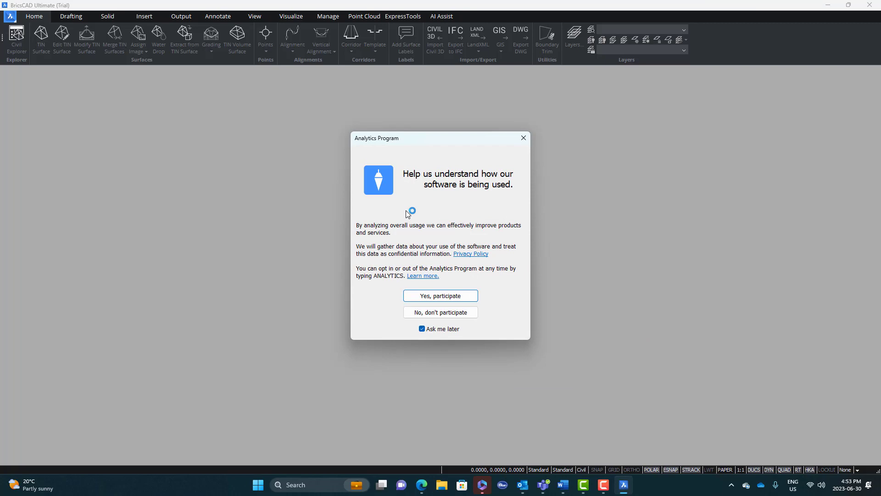
left_click(441, 295)
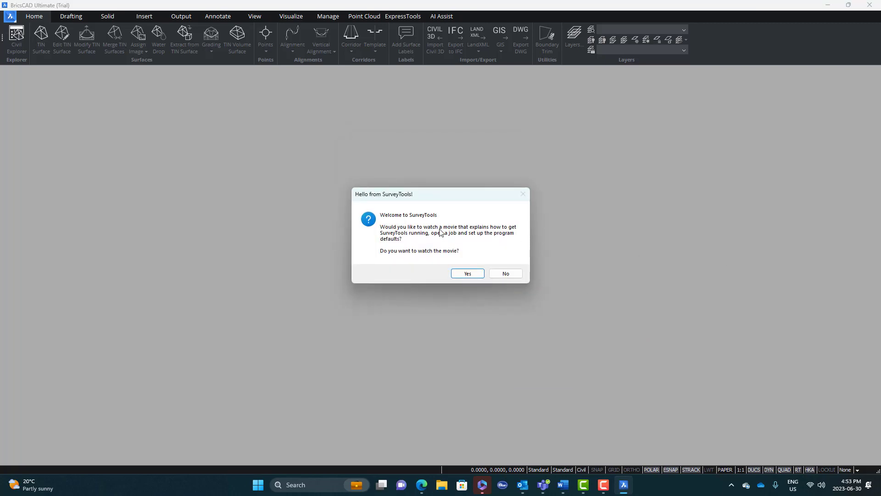
Step: Skip the intro movie and look over the MsTools, MsPoints, MsCogo and MsTraverse tools
left_click(505, 274)
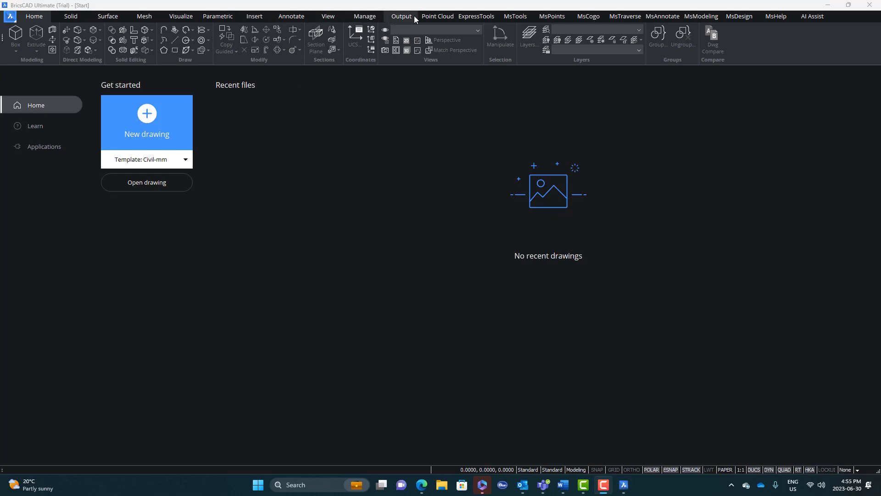
left_click(512, 17)
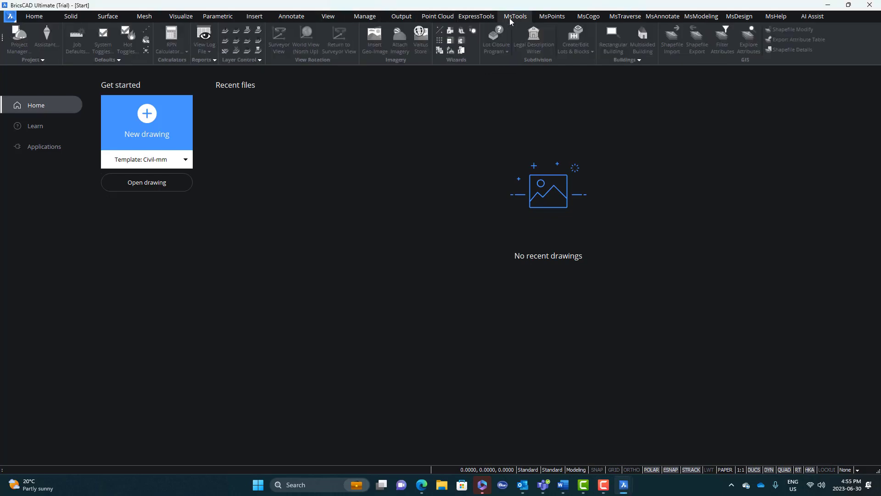
left_click(553, 17)
left_click(580, 19)
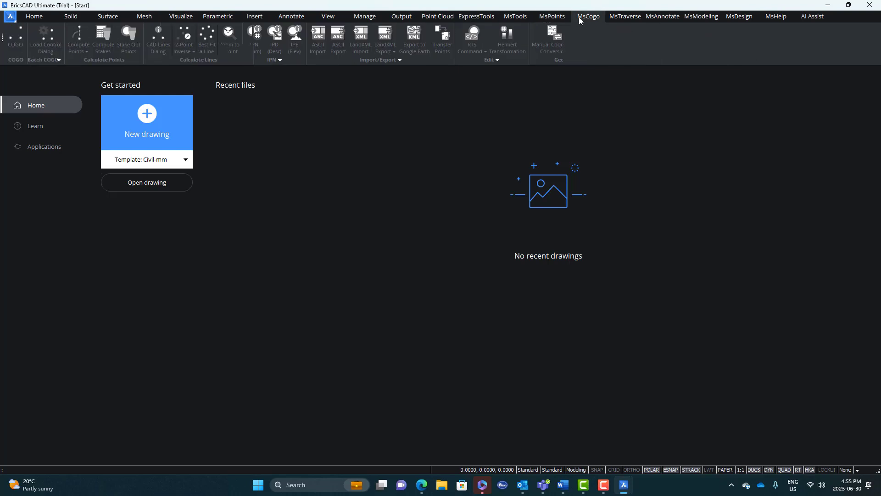
left_click(622, 18)
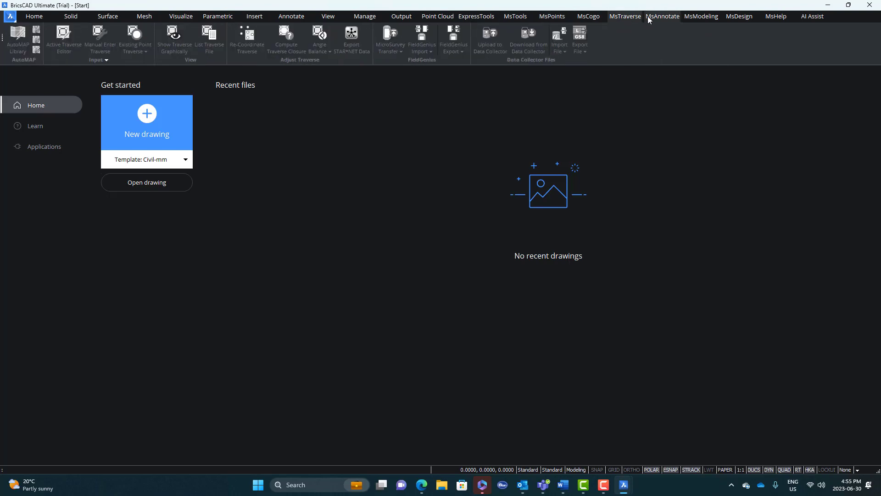
Step: Look over the MsAnnotate, MsModeling, MsDesign, MsHelp and AI Assist tool sets
left_click(649, 19)
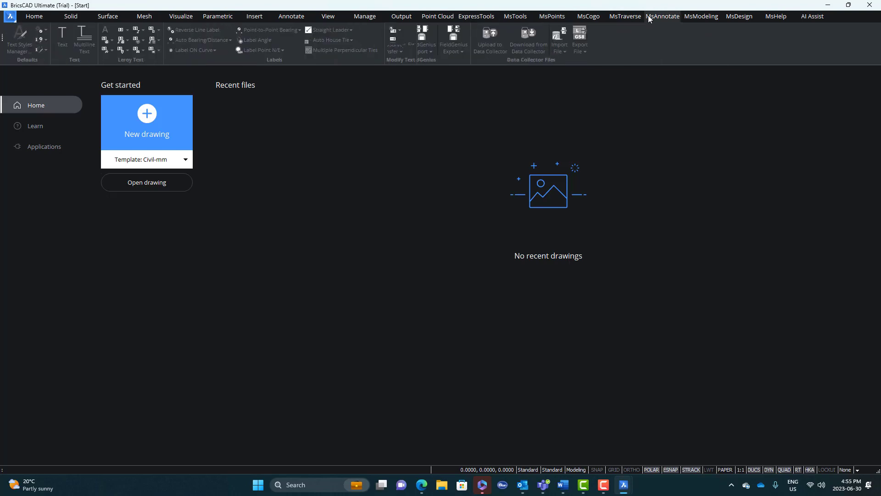
left_click(692, 17)
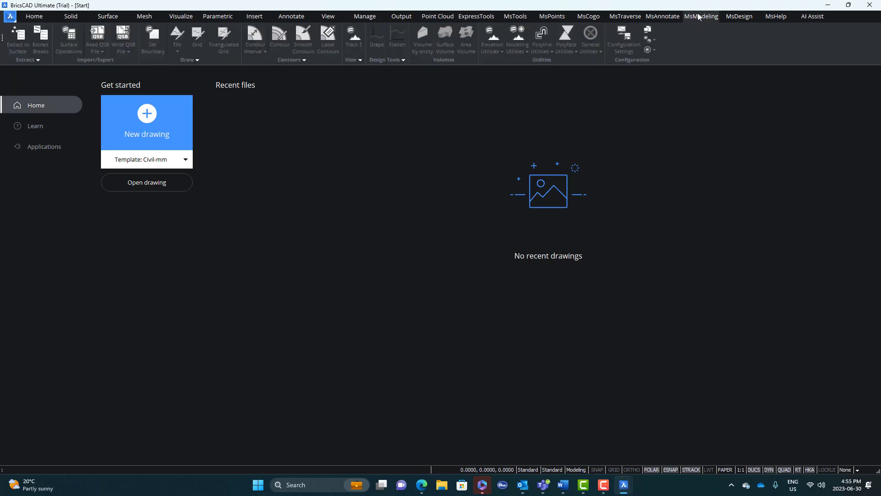
left_click(734, 18)
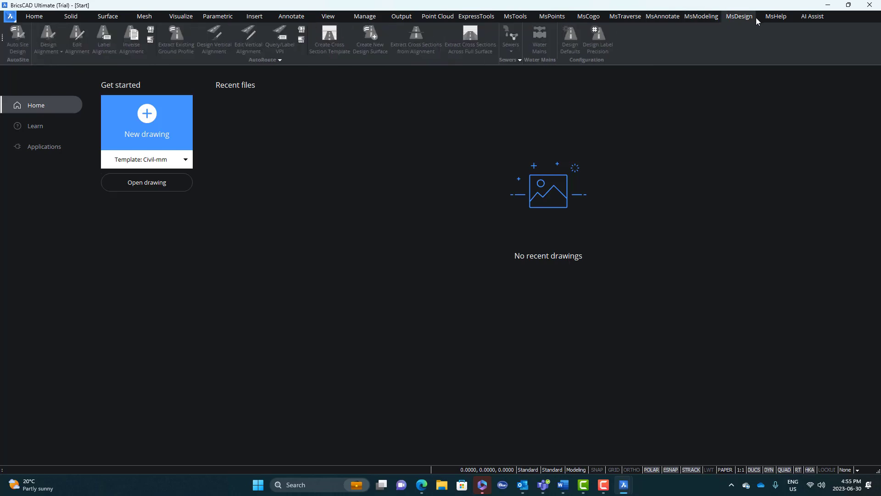
left_click(775, 17)
left_click(804, 18)
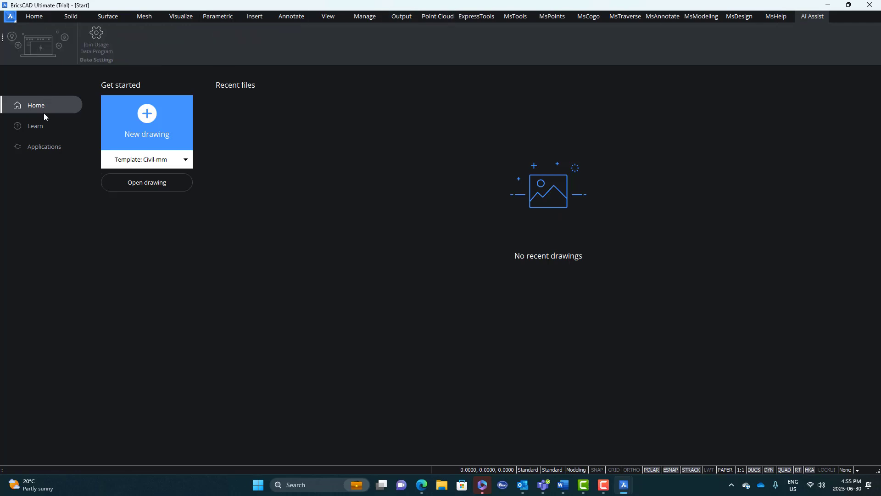
Step: Start a new metric drawing from scratch
left_click(153, 120)
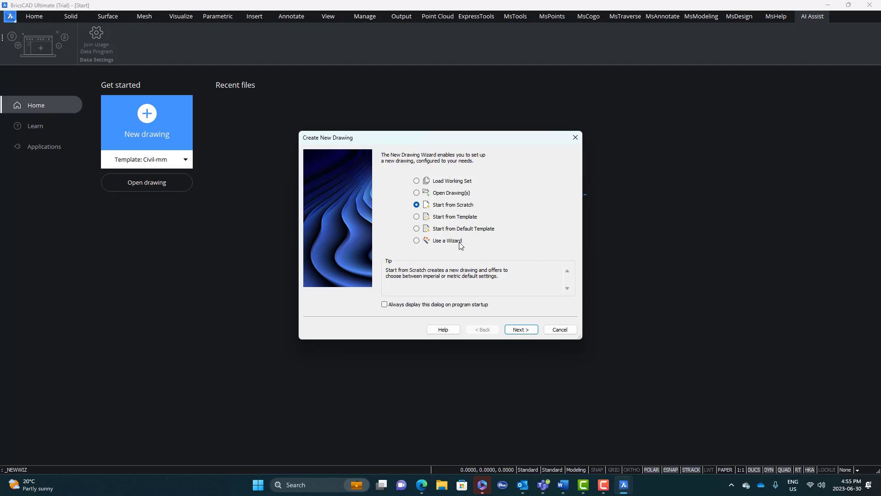
left_click(521, 329)
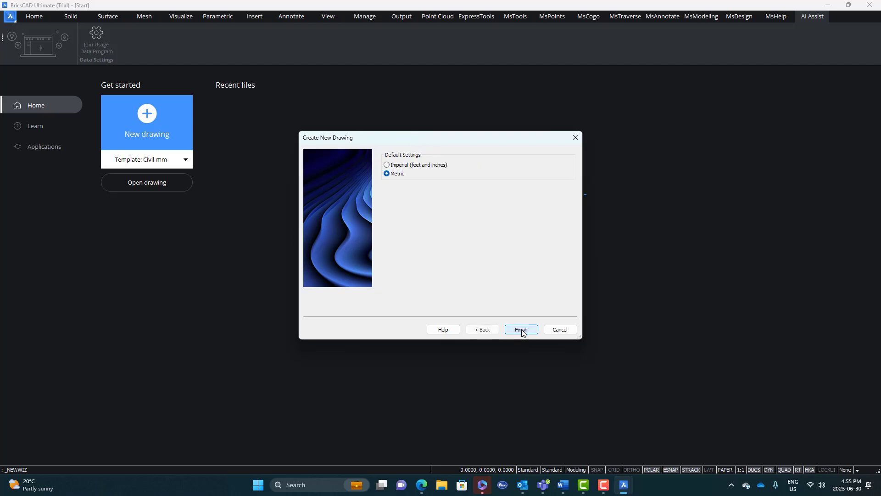
left_click(521, 329)
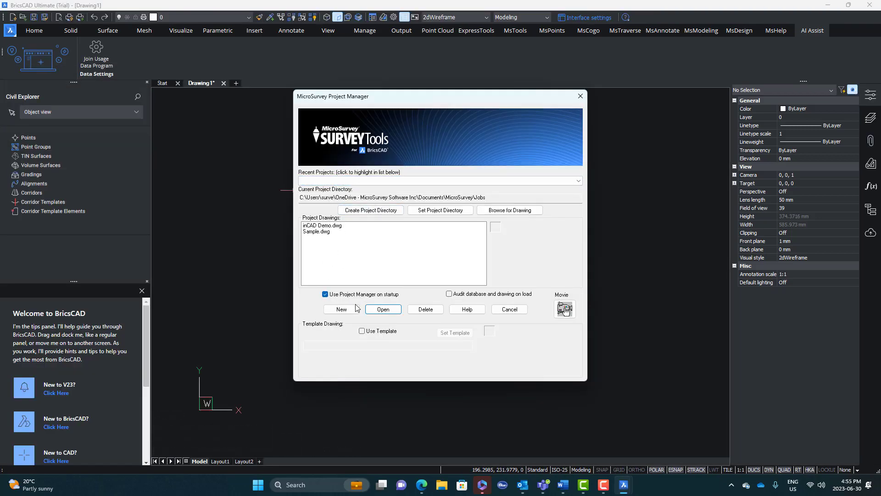
Step: Create a SurveyTools project named 'test' with directions measured as Azimuth DMS
left_click(383, 309)
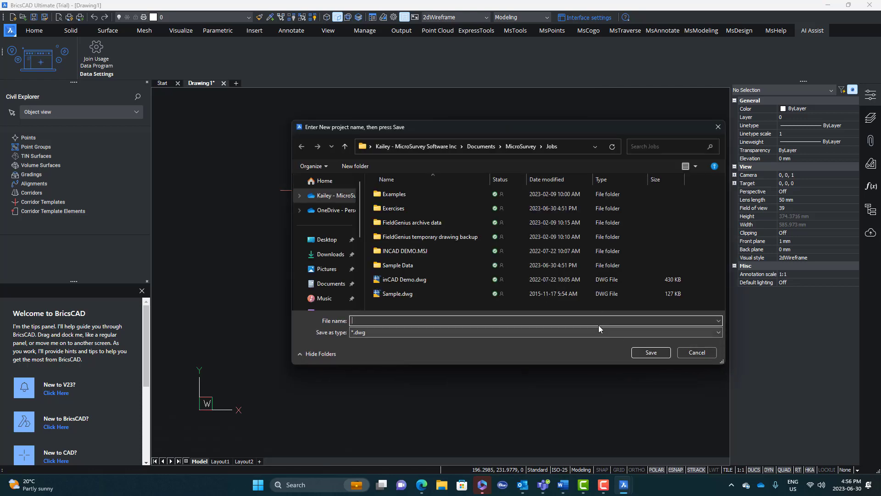
type("test")
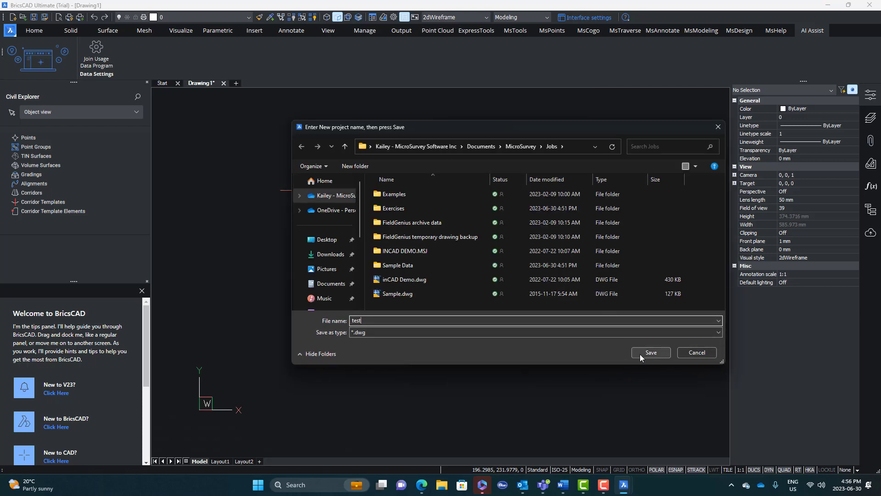
left_click(643, 353)
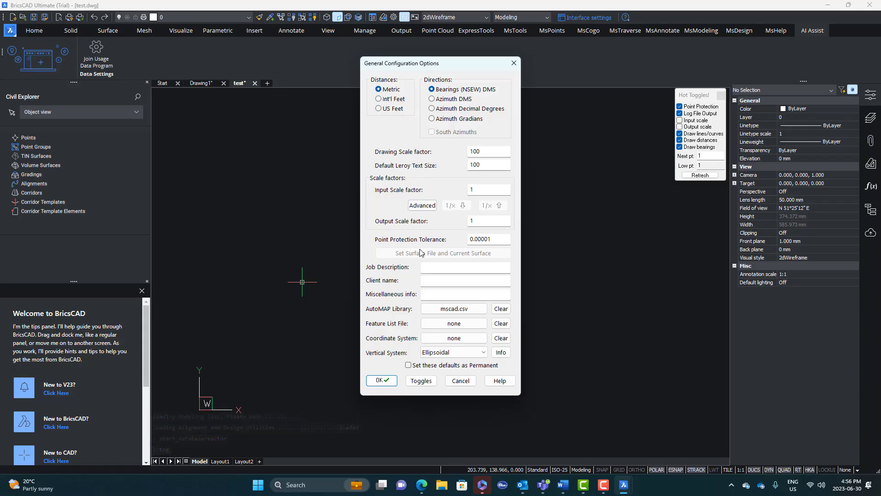
left_click(433, 98)
left_click(382, 380)
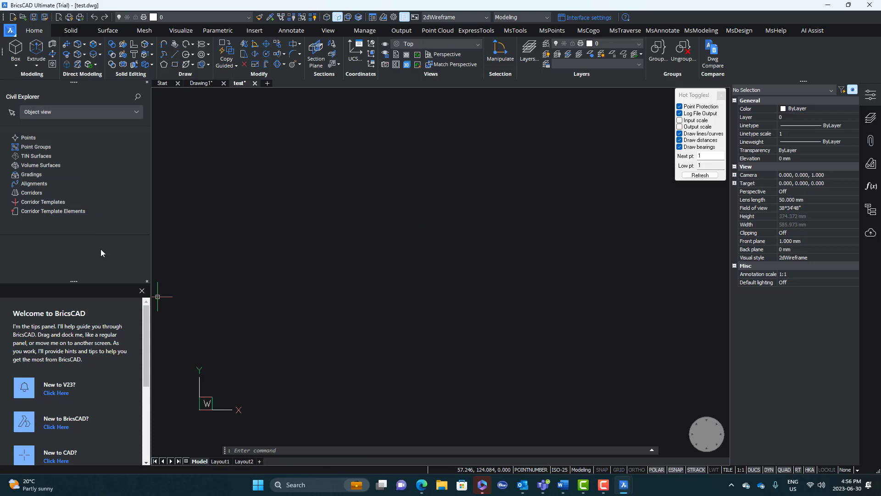
Step: Close the tips panel and begin COGO point entry at point number 1
left_click(142, 291)
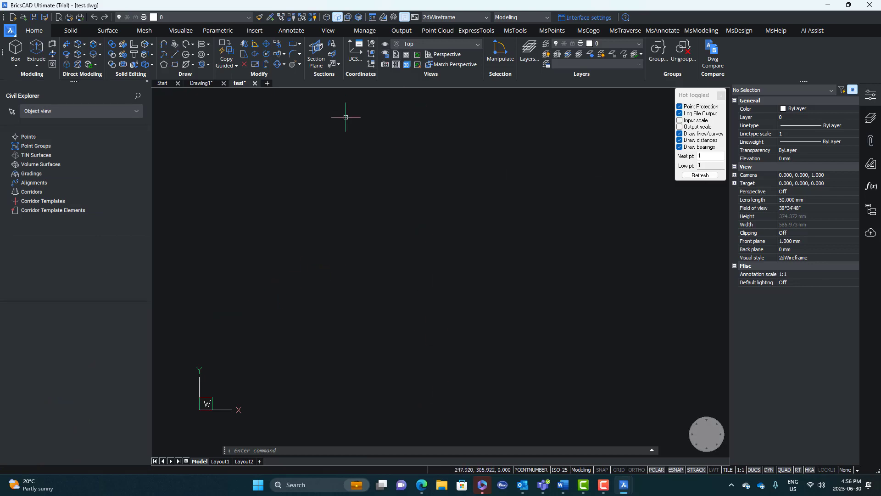
type("line")
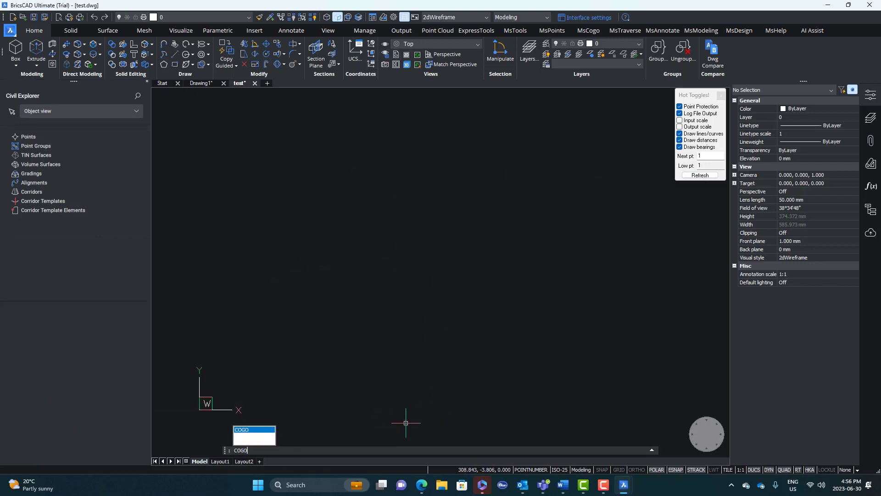
key("Return")
type("1")
key("Return")
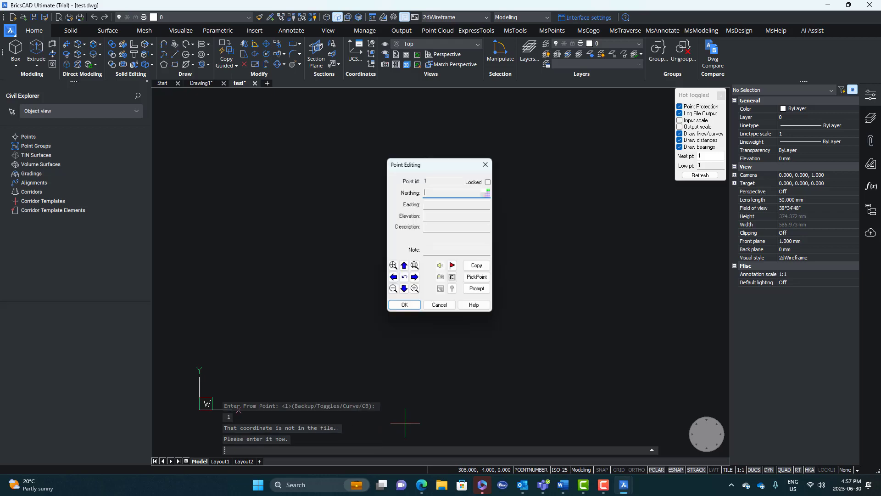
Step: Give point 1 northing 1000, easting 1000, elevation 500 and description IP
type("1000")
key("Return")
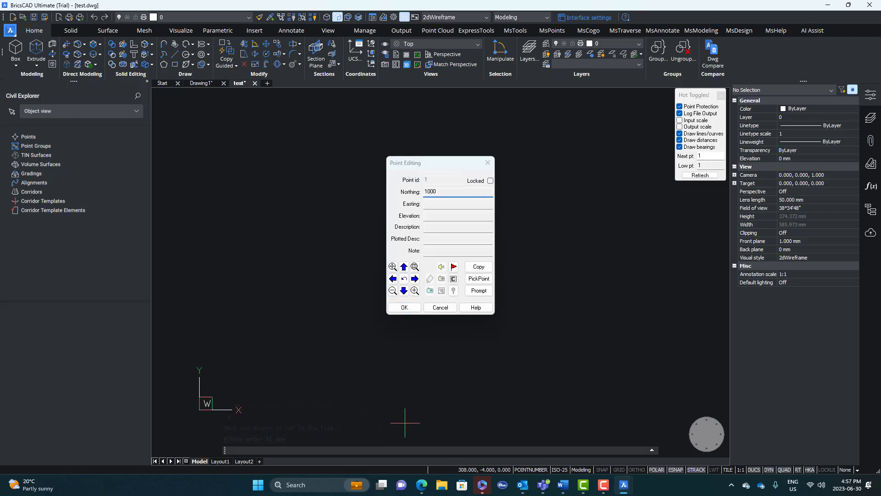
key("Return")
key("Tab")
type("1000")
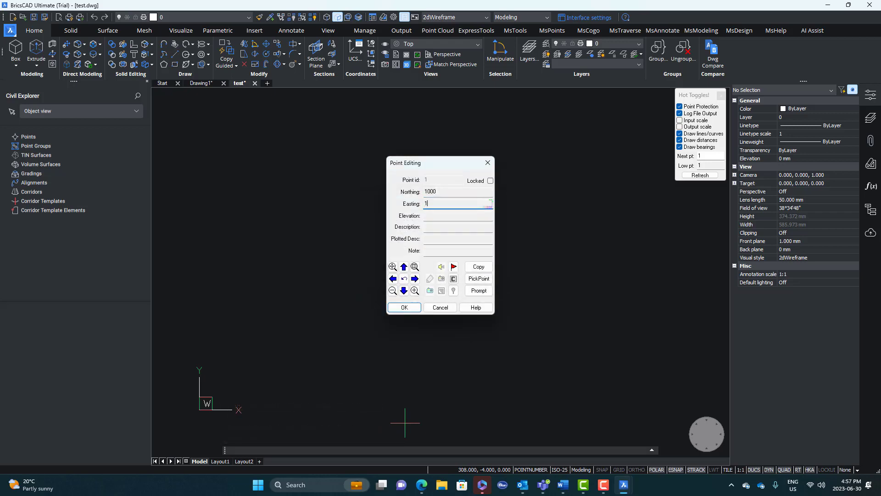
key("Tab")
type("500")
key("Tab")
type("OP")
key("BackSpace")
key("BackSpace")
type("P")
left_click(404, 307)
Step: Zoom to the drawing extents so point 1 is visible
middle_click(445, 292)
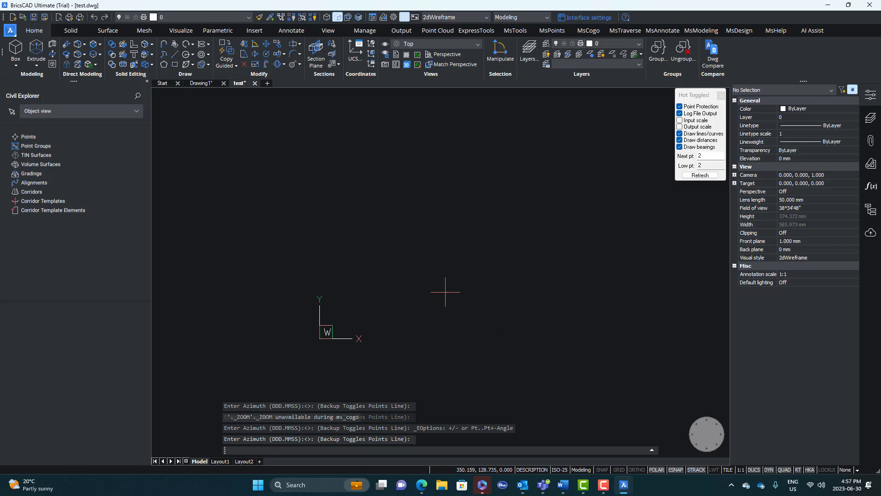
left_click(328, 30)
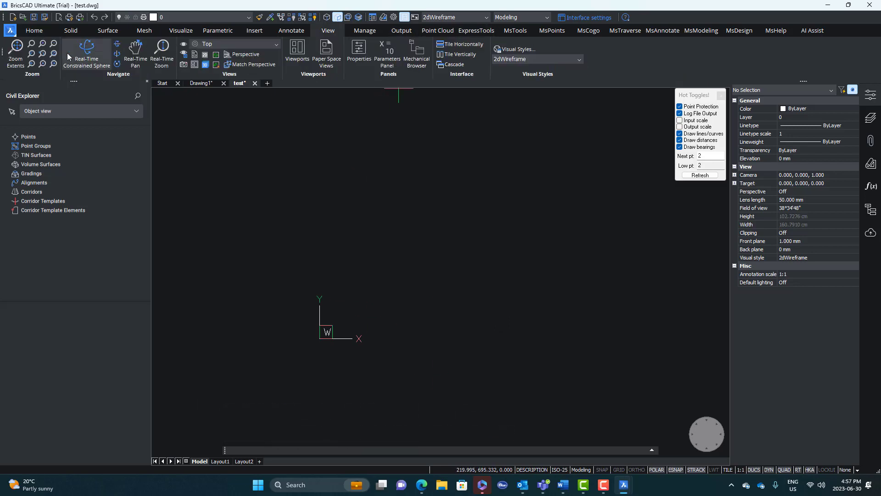
left_click(15, 55)
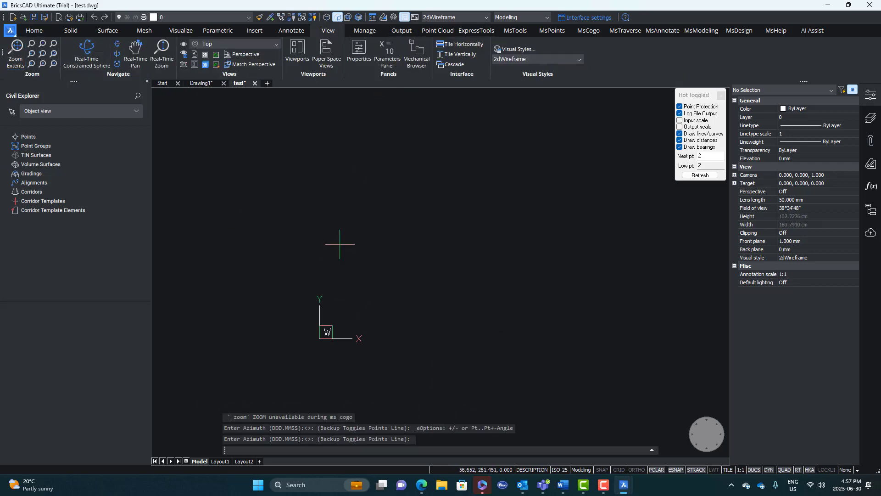
scroll(458, 248, "down", 4)
scroll(448, 261, "up", 15)
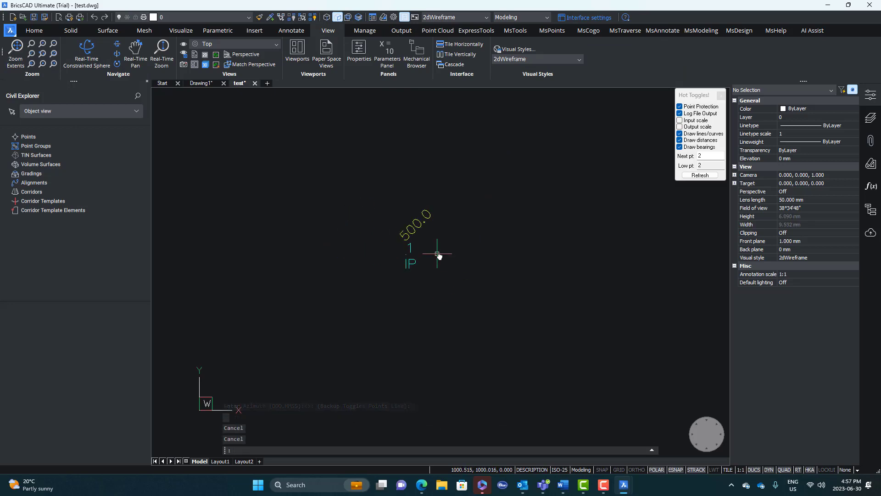
Step: Turn on point number labels with IPN
type("IPN")
key("Return")
scroll(440, 256, "up", 4)
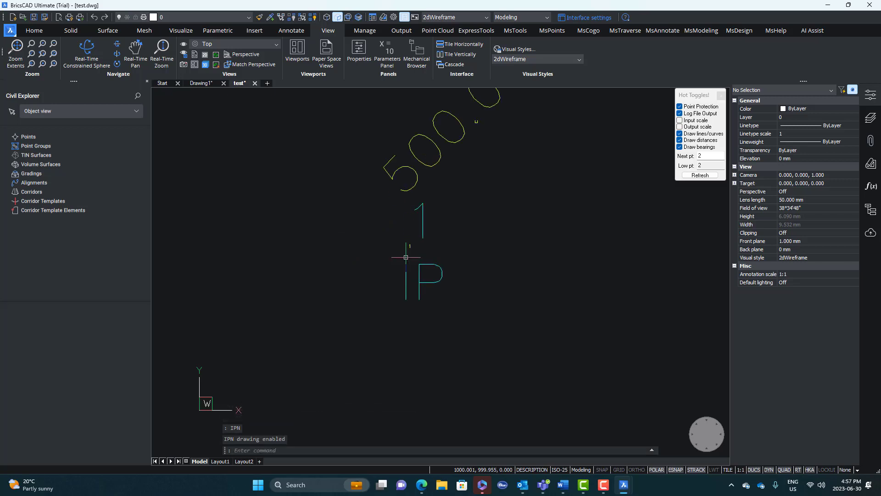
Step: Freeze the DESCRIPTION, POINTNUMBER and ELEVATION label layers with LAYFRZ
type("LAYFRZ")
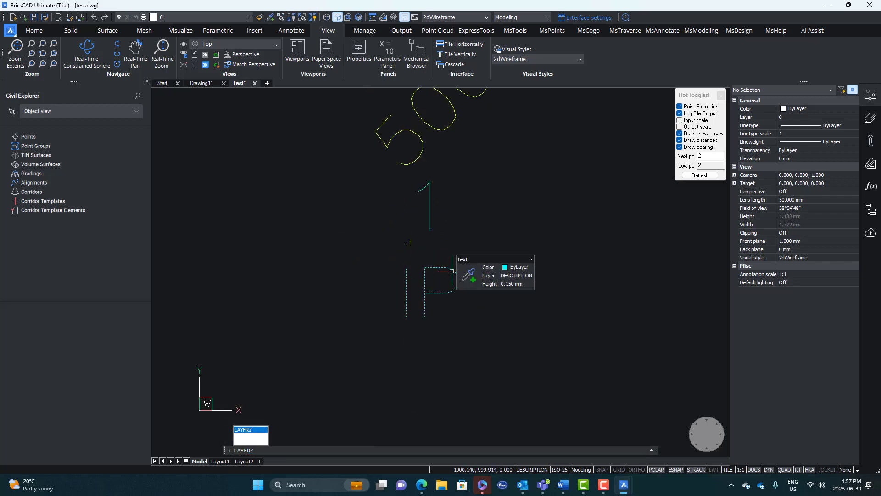
key("Return")
left_click(452, 271)
left_click(430, 219)
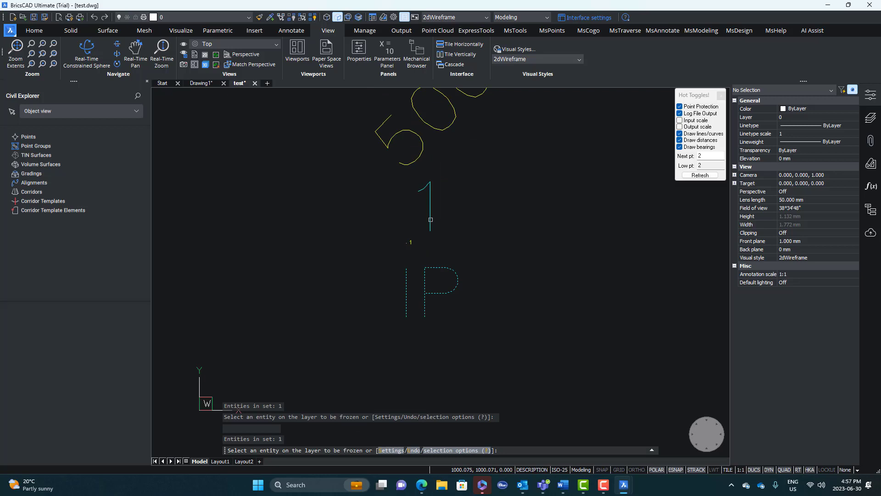
left_click(414, 165)
key("Return")
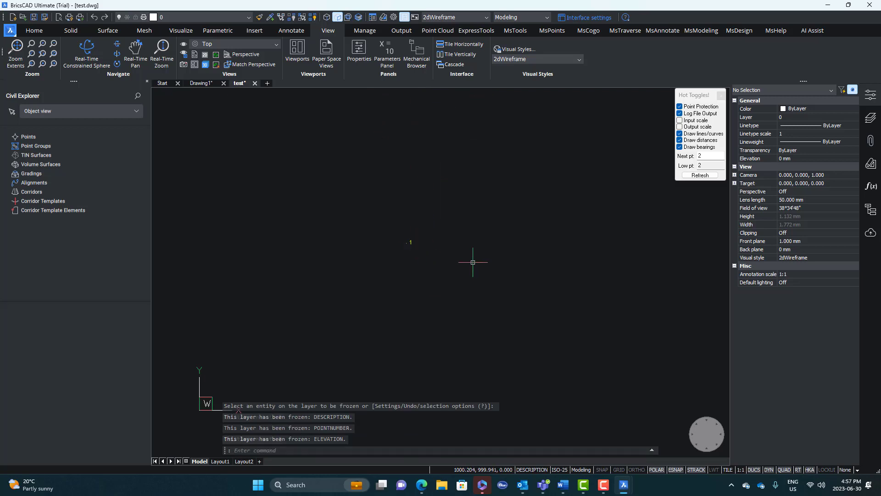
Step: Turn on description and elevation labels with IPD and IPE, then frame point 1
type("IPD")
key("Return")
type("IPE")
key("Return")
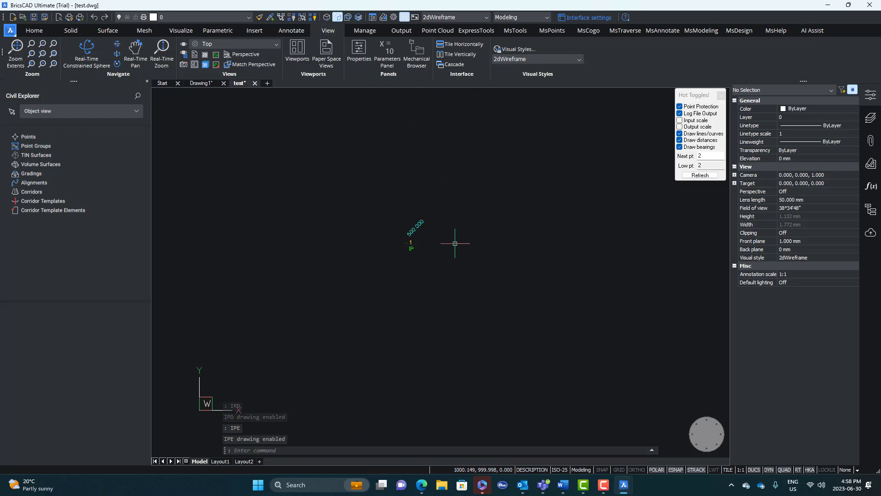
scroll(398, 252, "up", 10)
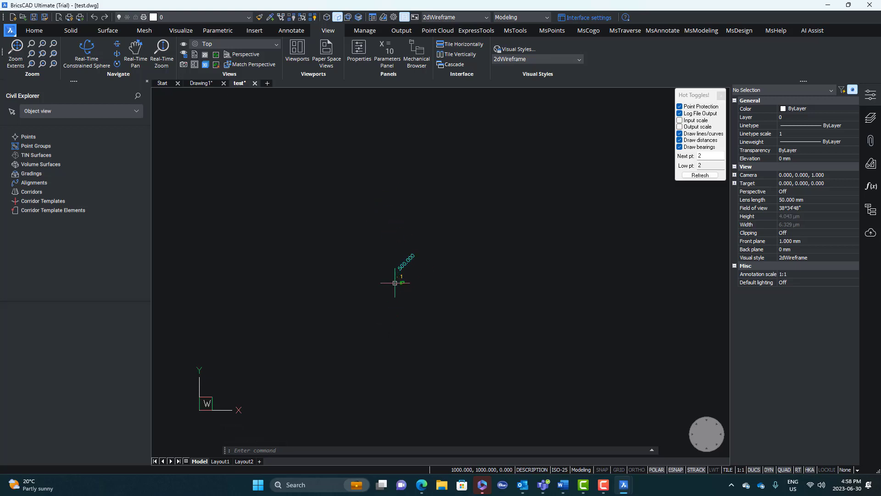
middle_click_drag(306, 176, 362, 188)
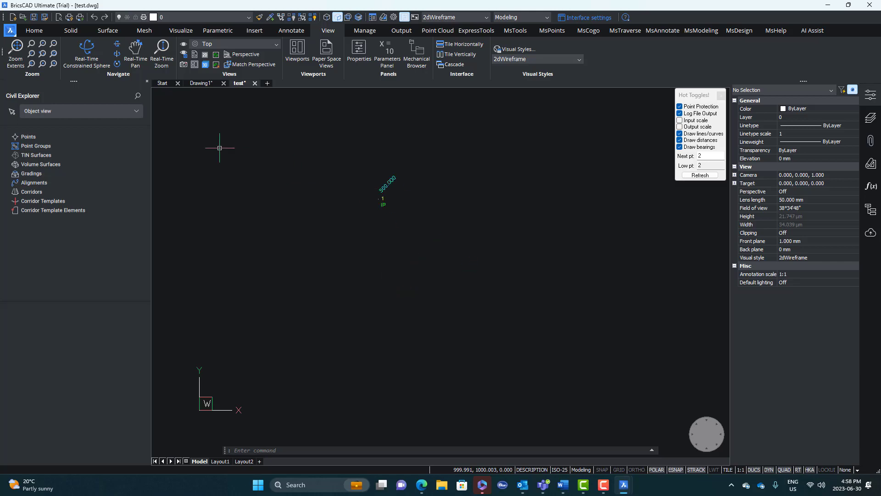